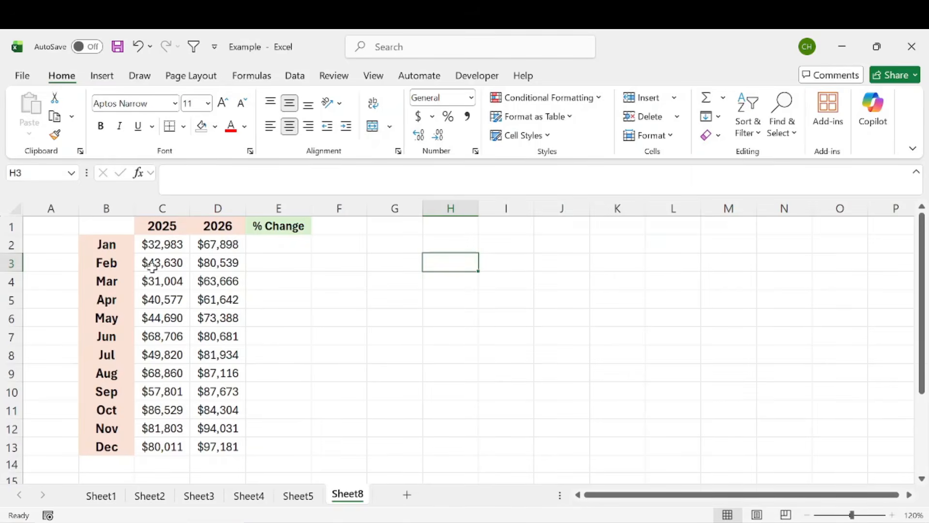
Step: Examine the monthly 2025 and 2026 figures and the empty % Change column of the table
drag(122, 233, 277, 461)
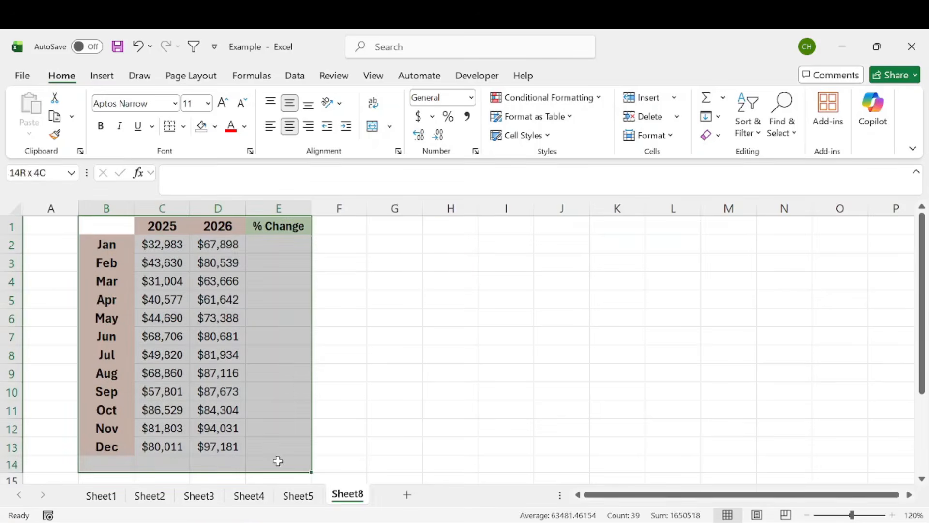
click(374, 411)
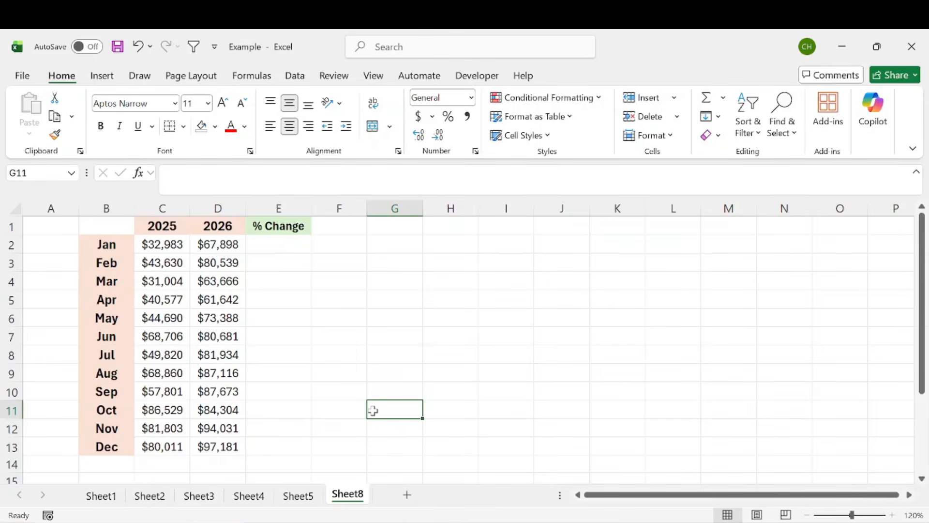
drag(104, 229, 289, 446)
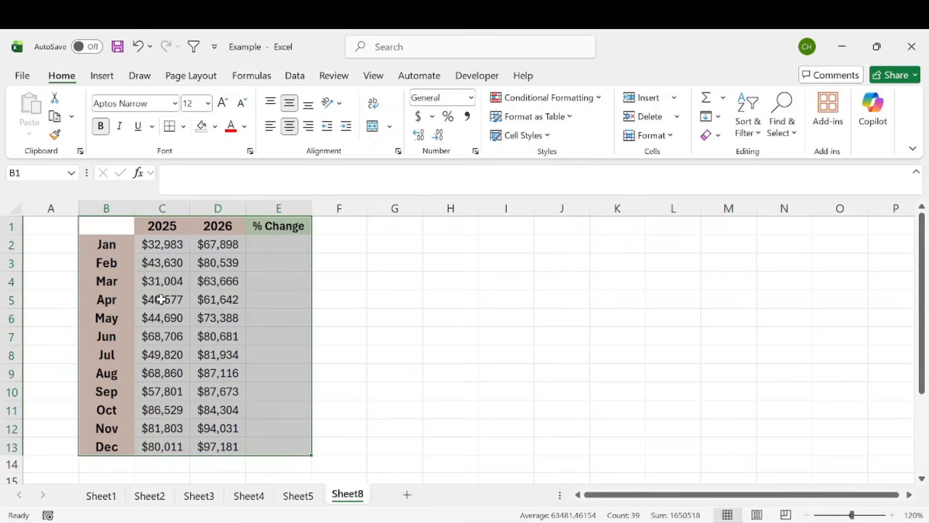
drag(118, 243, 117, 446)
drag(166, 235, 189, 446)
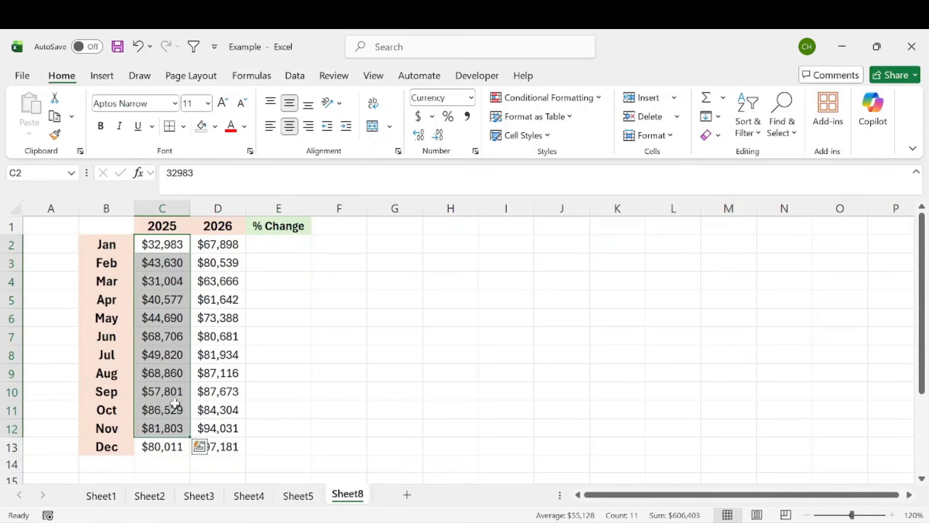
drag(230, 245, 219, 469)
Step: Enter the formula =(D2-C2)/C2 in the January % Change cell
click(279, 247)
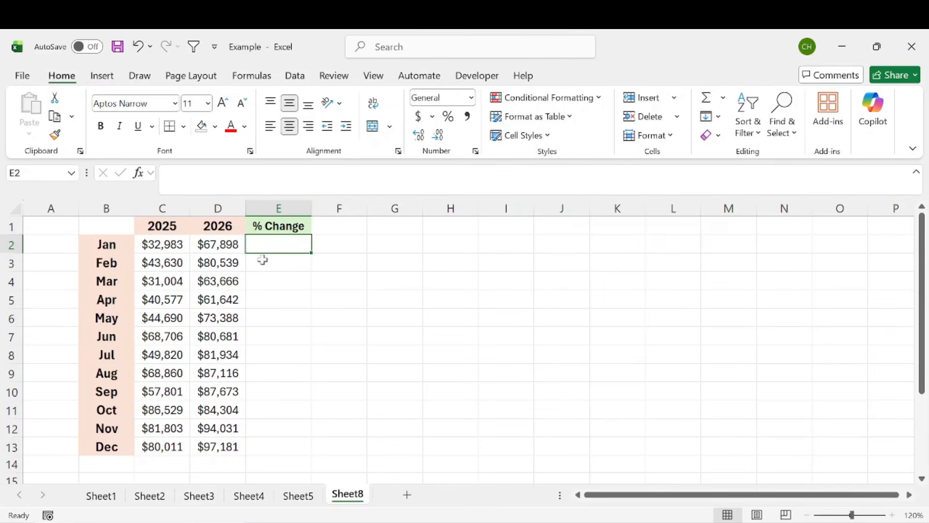
text(=()
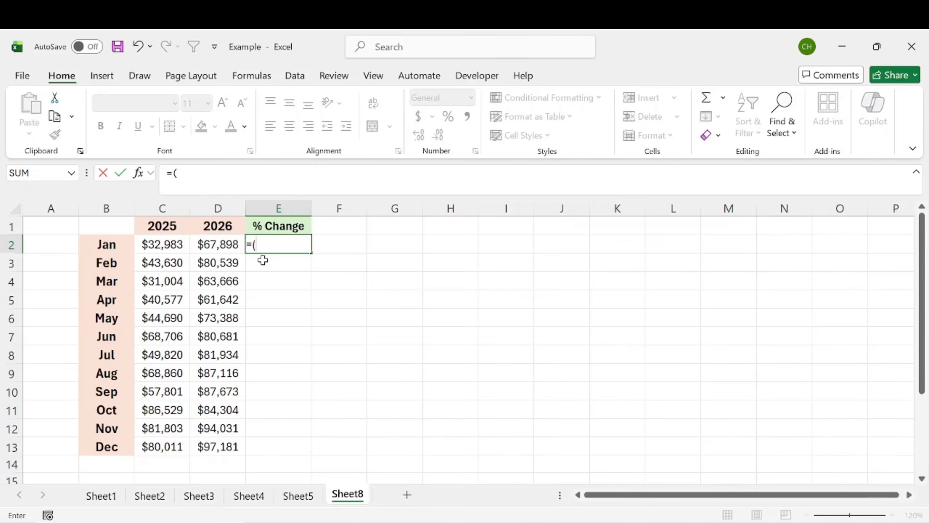
key(Left)
text(-)
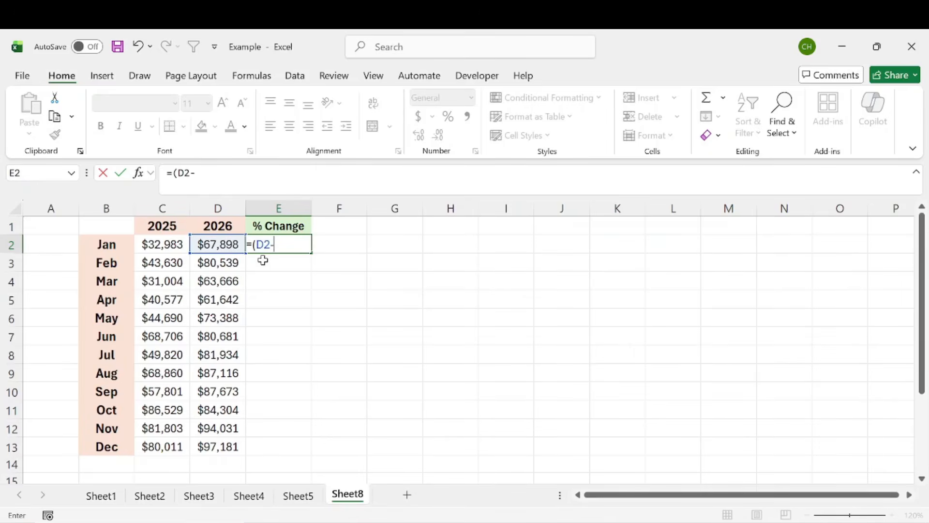
key(Left)
key(Left)
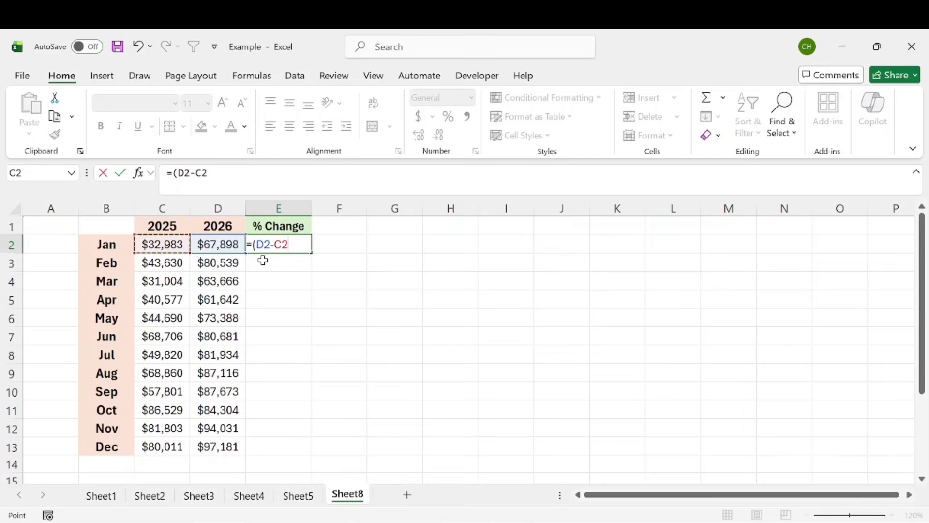
text()/)
key(Left)
key(Left)
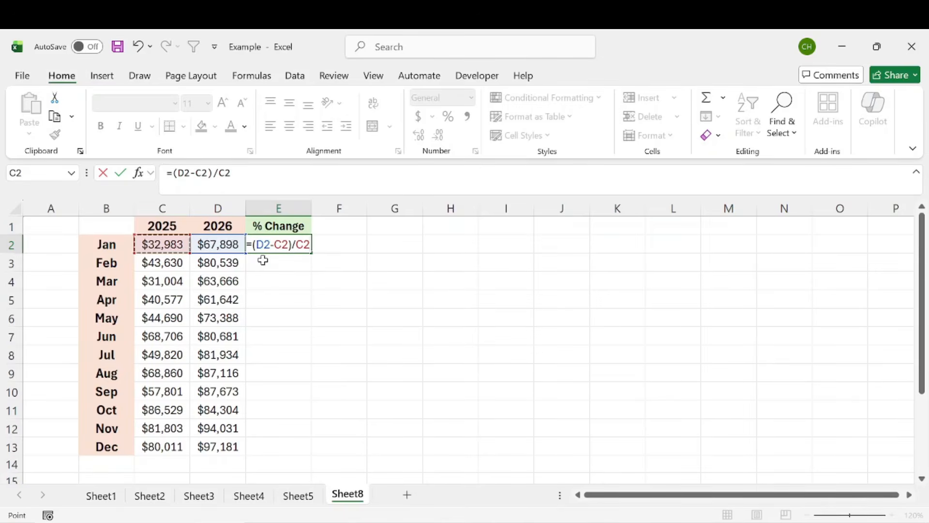
key(Return)
Step: Apply percentage format to the January % Change result and compare it with the two source cells
click(286, 245)
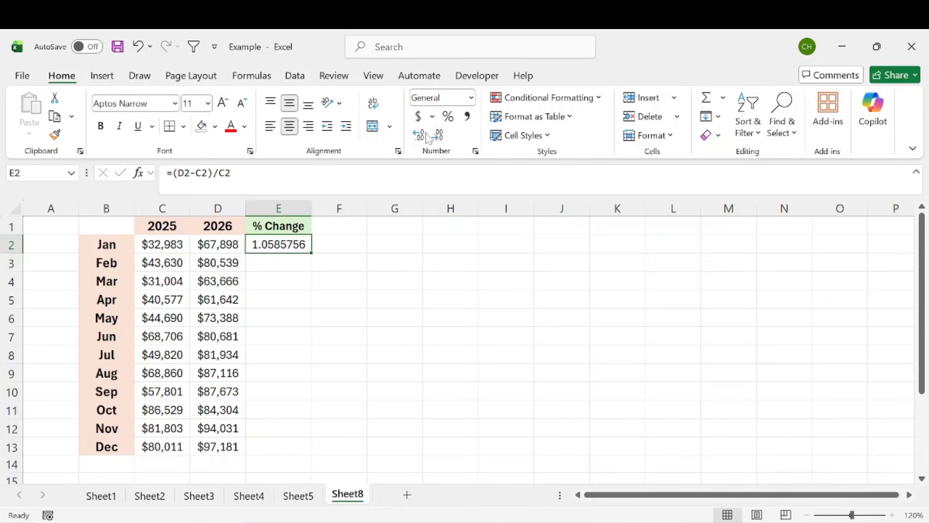
click(448, 117)
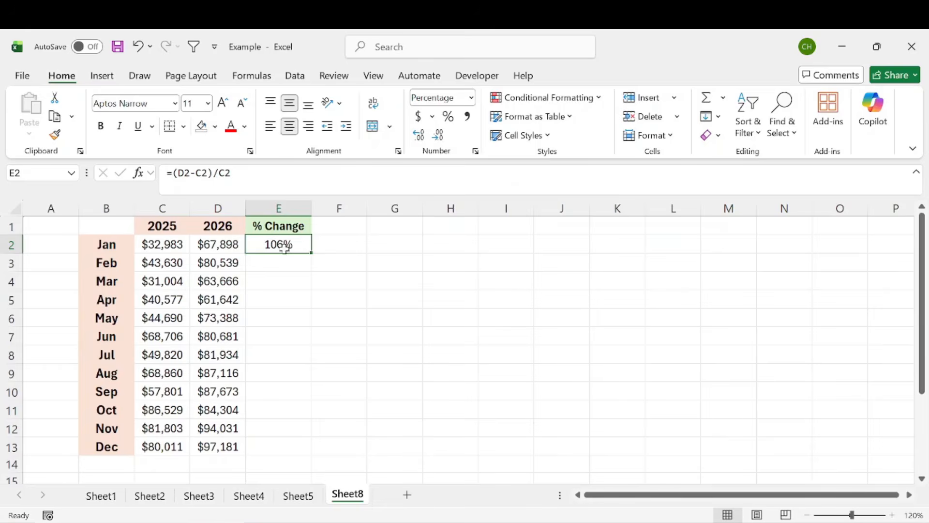
click(160, 247)
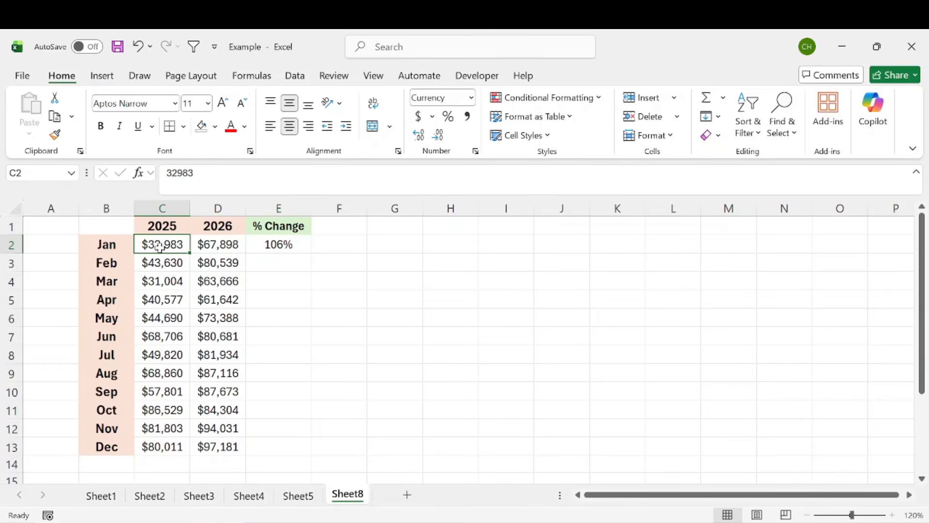
click(223, 244)
click(299, 246)
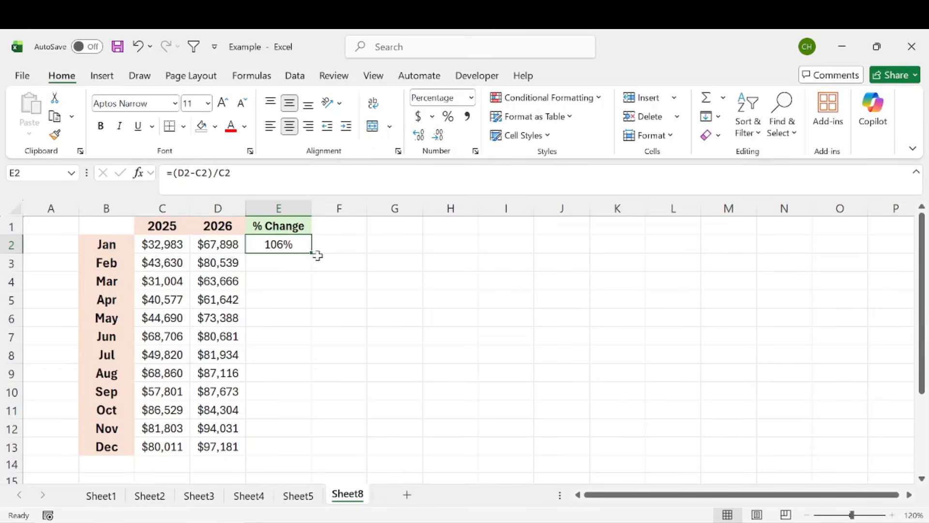
Step: Fill the % Change formula down through December, then clear the filled cells below January
drag(312, 252, 312, 455)
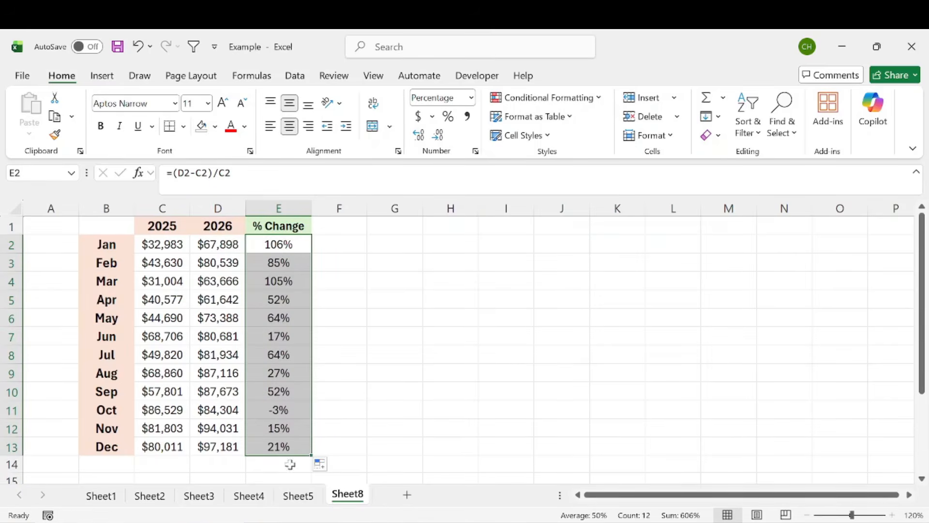
drag(284, 454, 281, 261)
key(Delete)
Step: Review the percent-change formula of the January % Change cell and move to G2
click(377, 244)
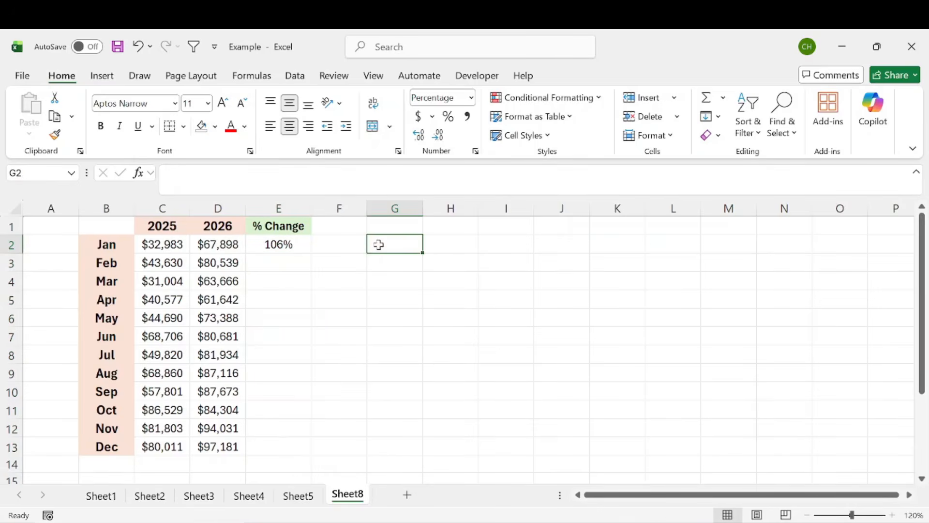
click(291, 246)
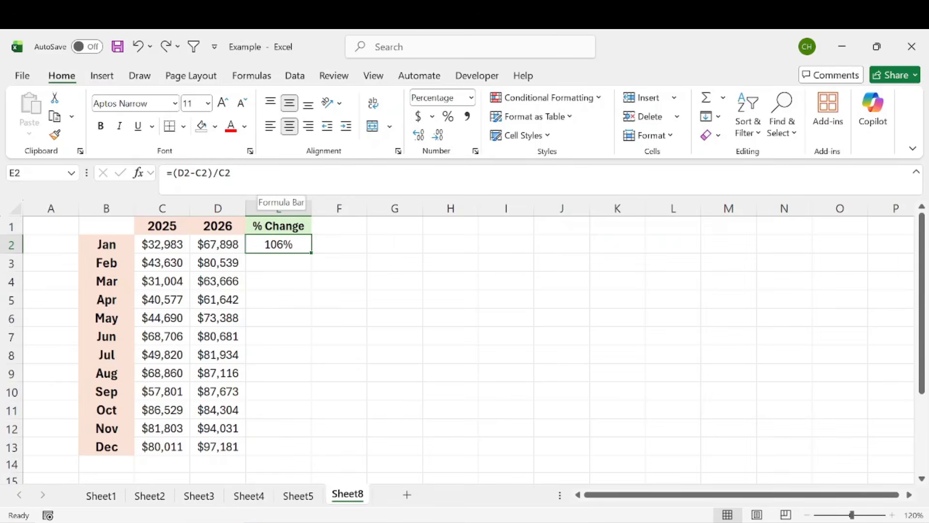
drag(235, 174, 173, 173)
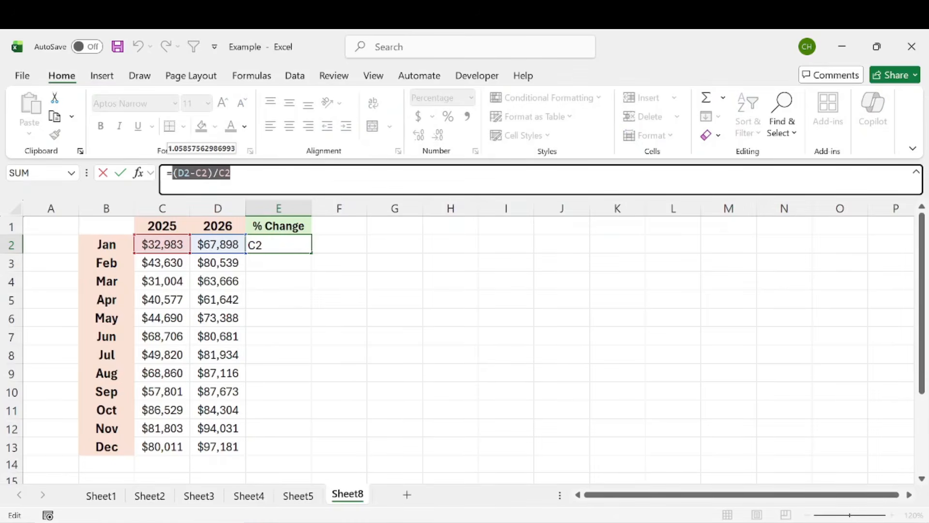
key(Tab)
key(Tab)
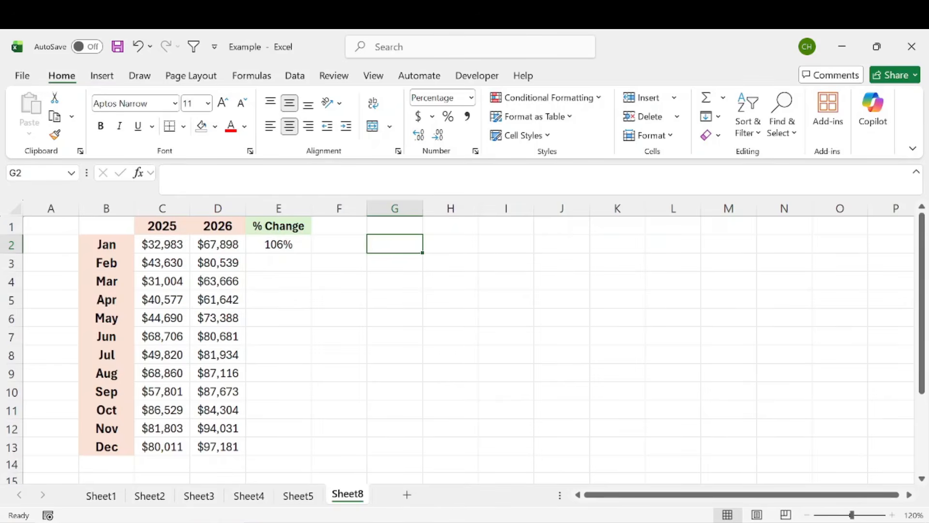
Step: Enter the formula =LAMBDA(x,y,(y-x)/x) in G2
text(=)
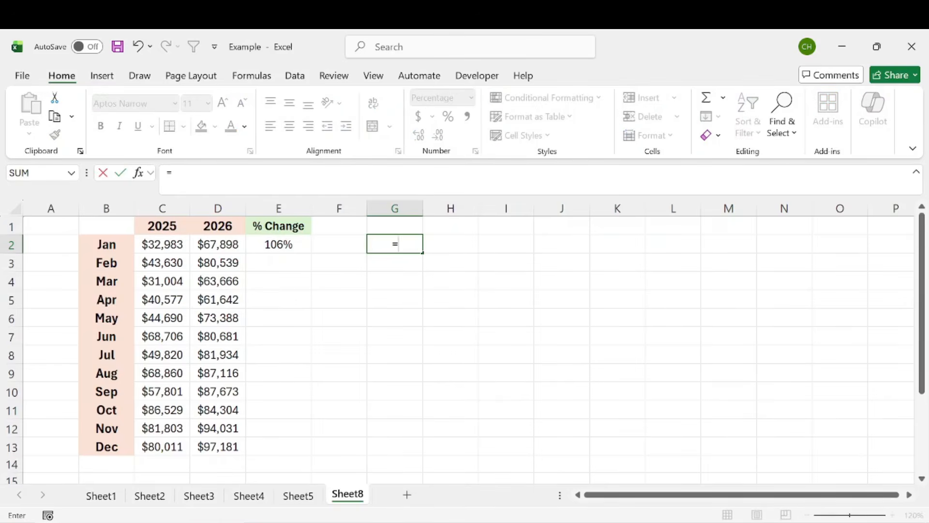
text(lam)
key(Tab)
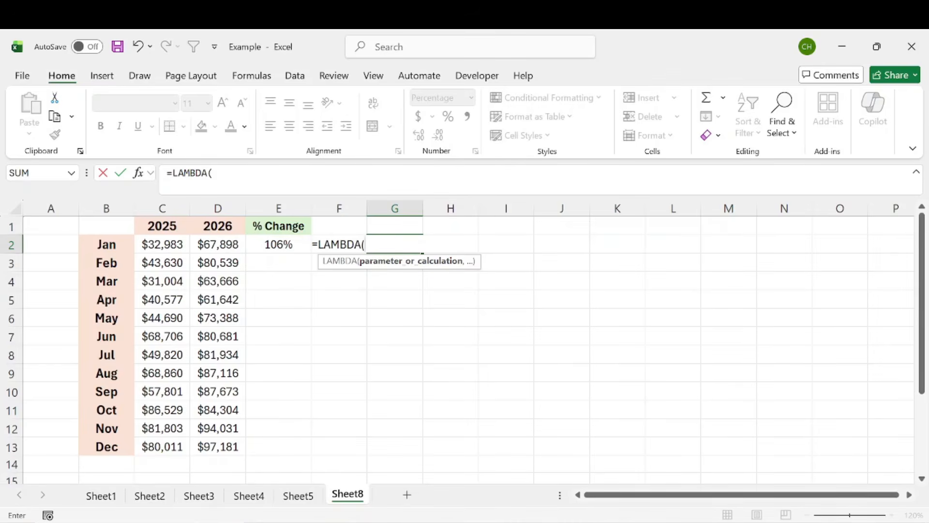
text(x,y)
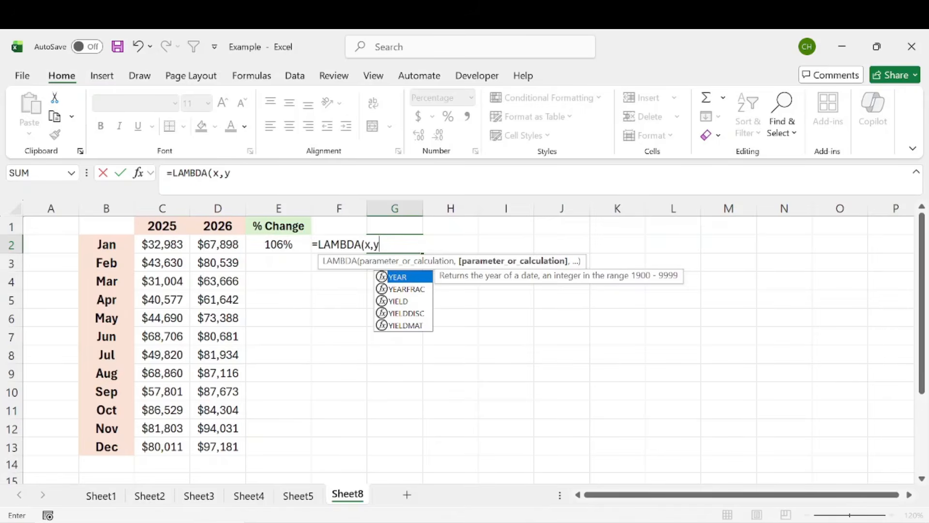
text(,)
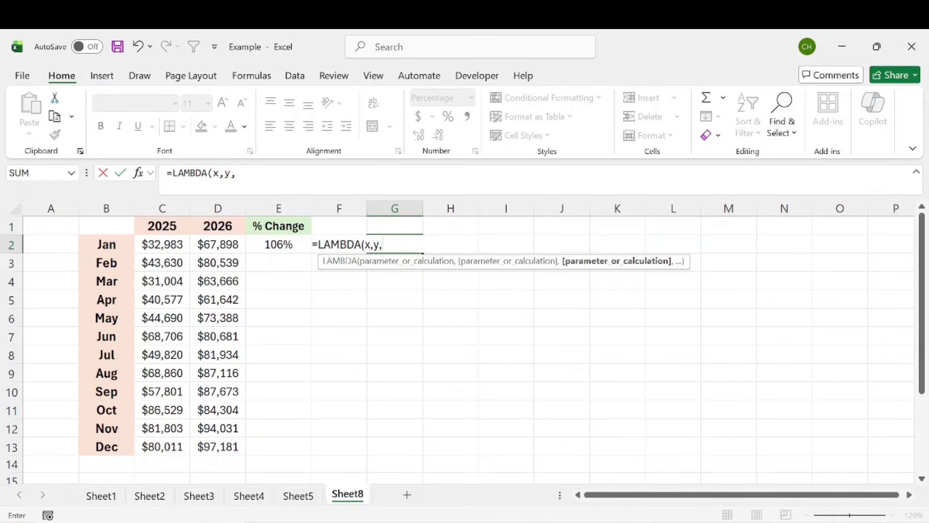
text(()
text(y)
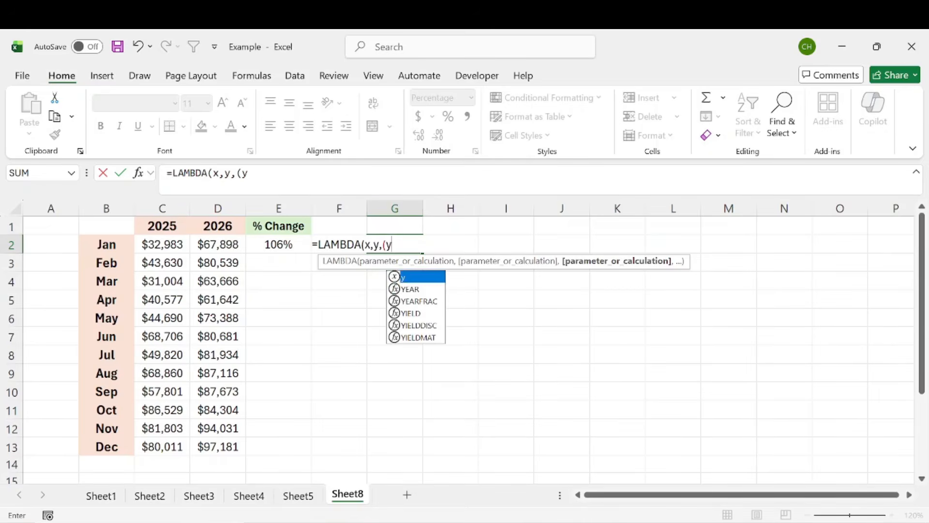
text(-x)
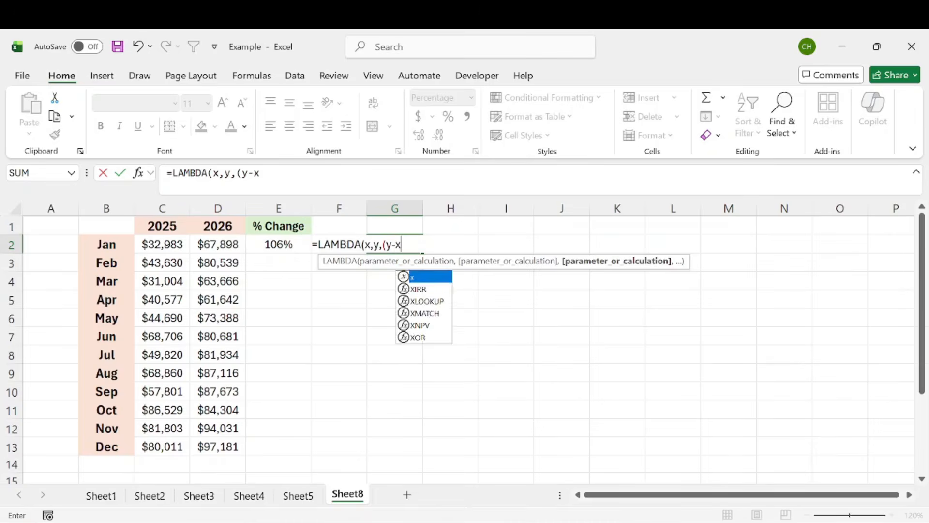
text()/)
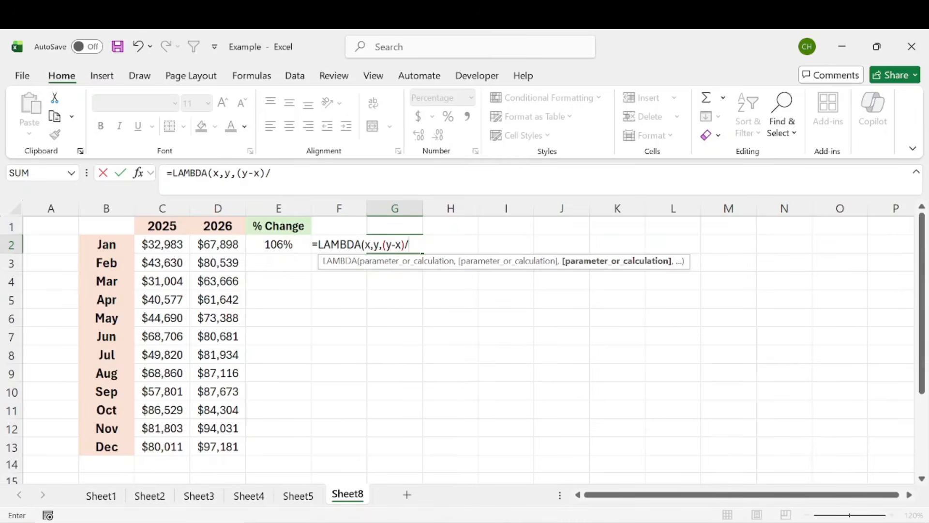
text(x)
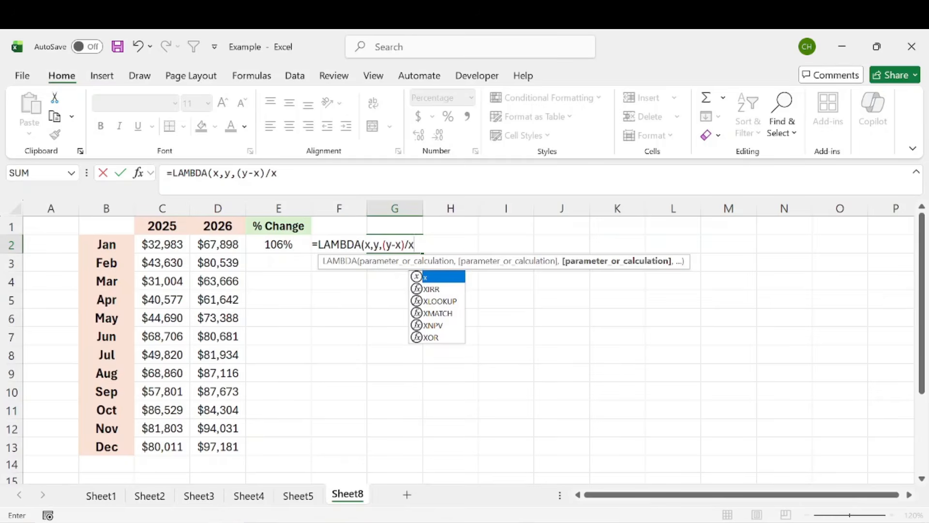
text())
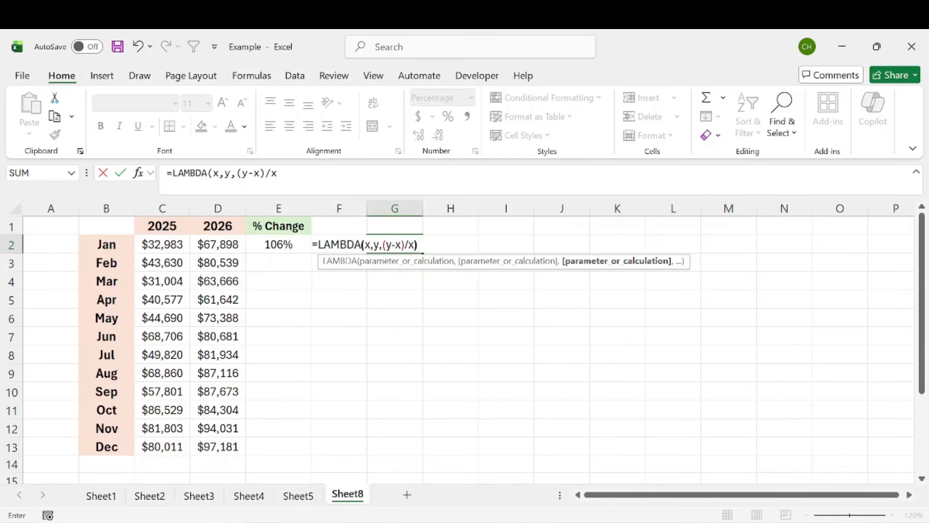
drag(383, 245, 362, 245)
click(424, 245)
key(Return)
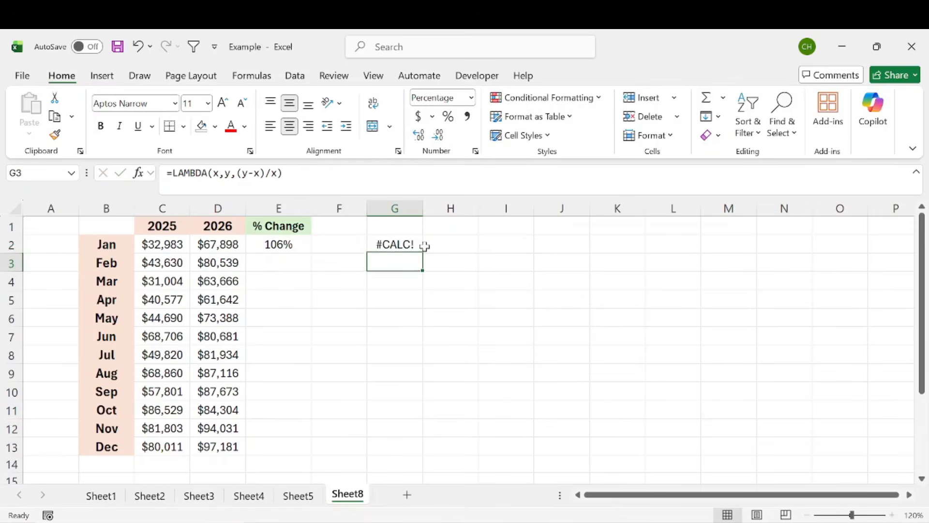
Step: Complete the G2 LAMBDA formula by supplying C2 and D2 as its arguments: =LAMBDA(x,y,(y-x)/x)(C2,D2)
click(396, 245)
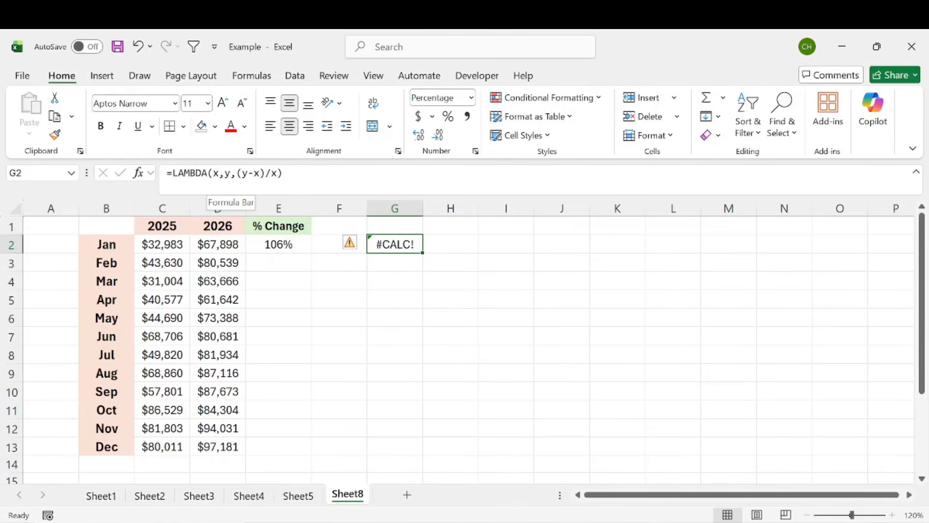
click(297, 175)
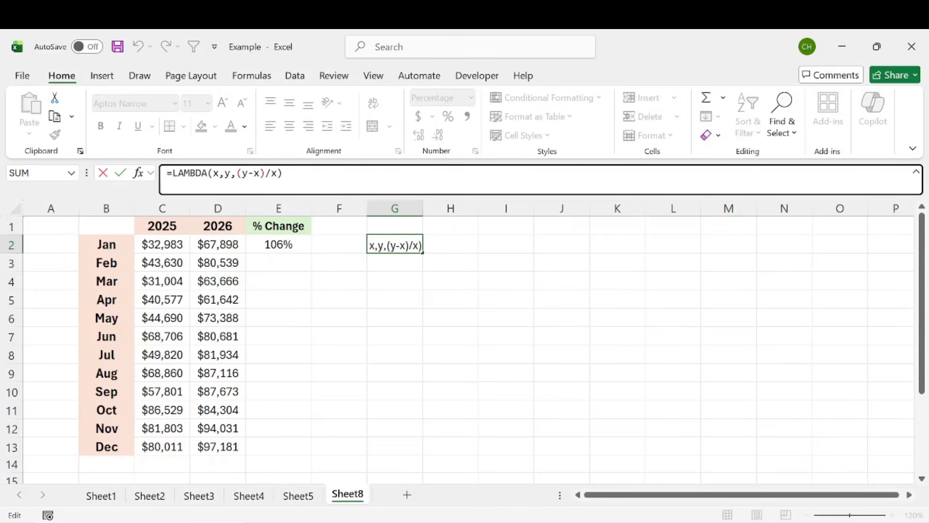
text(()
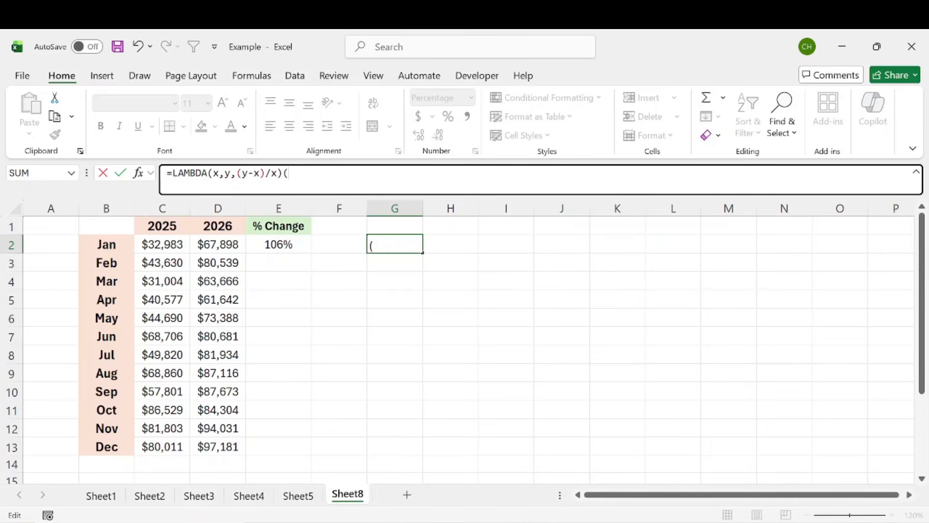
click(173, 244)
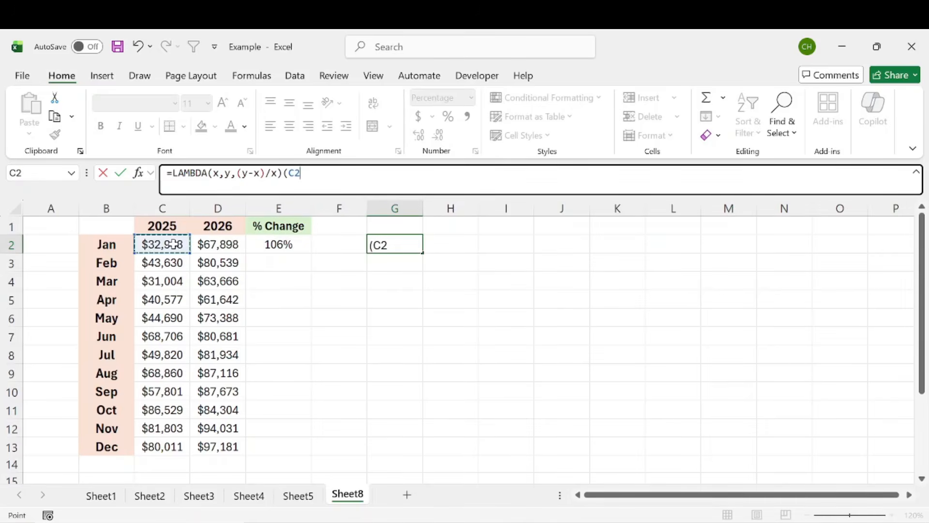
text(,)
click(217, 246)
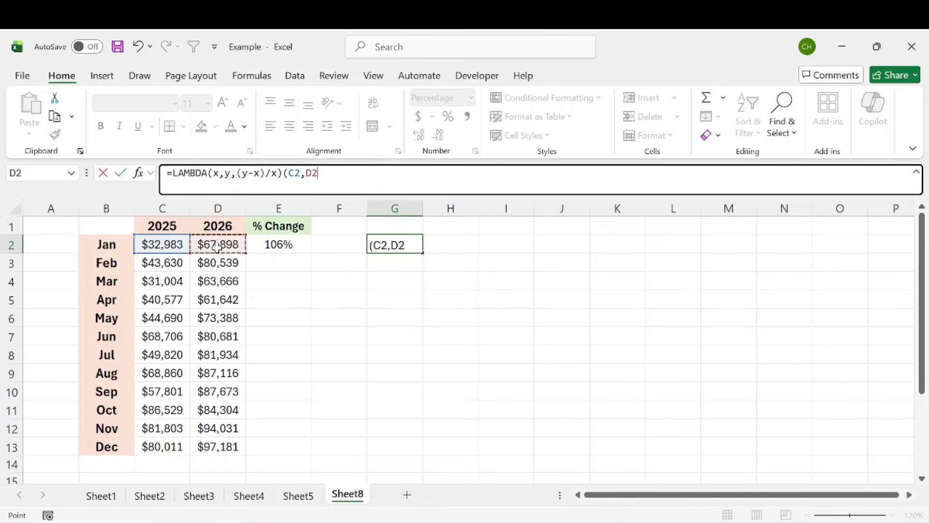
text())
drag(289, 173, 300, 173)
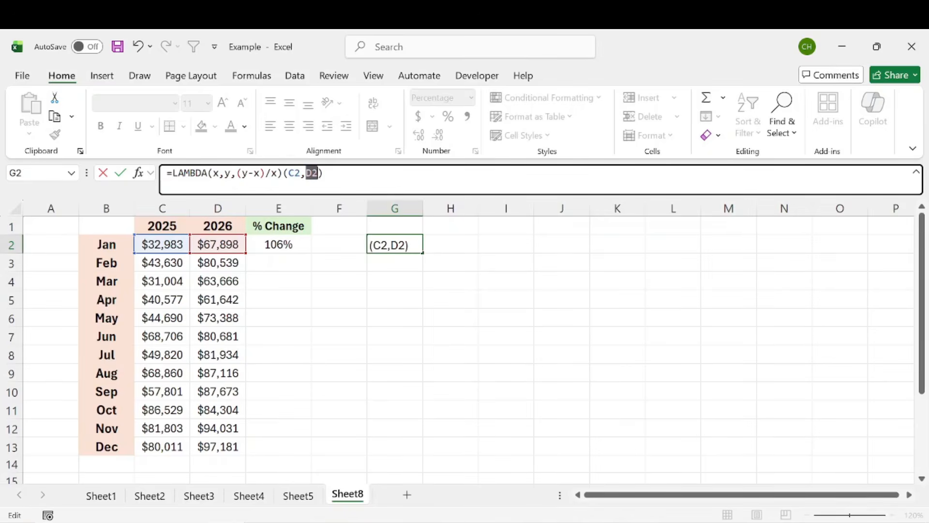
drag(237, 173, 259, 174)
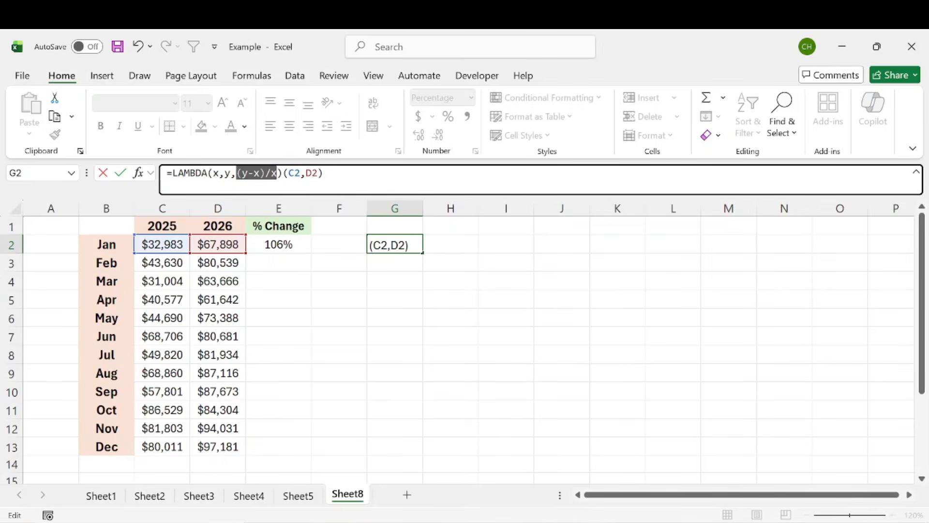
key(Return)
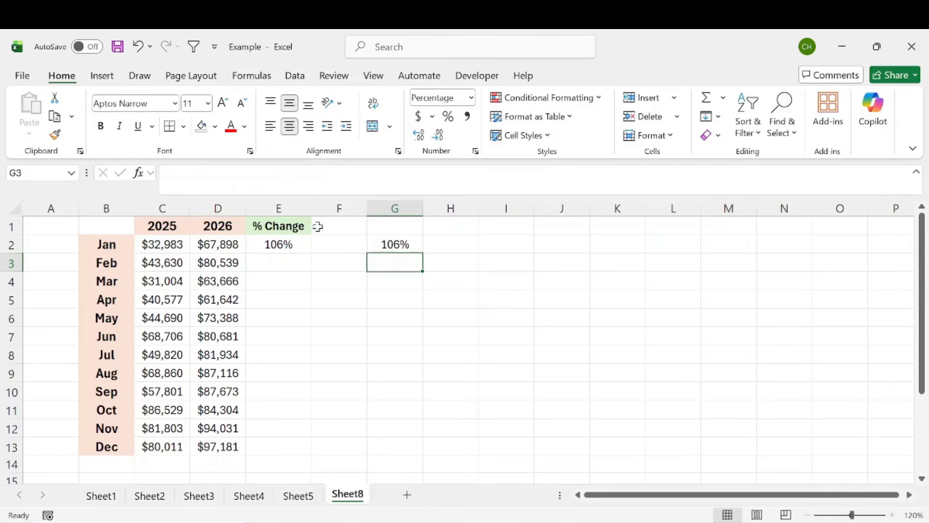
Step: Compare the LAMBDA formula in G2 with the regular percent-change formula in E2
click(381, 240)
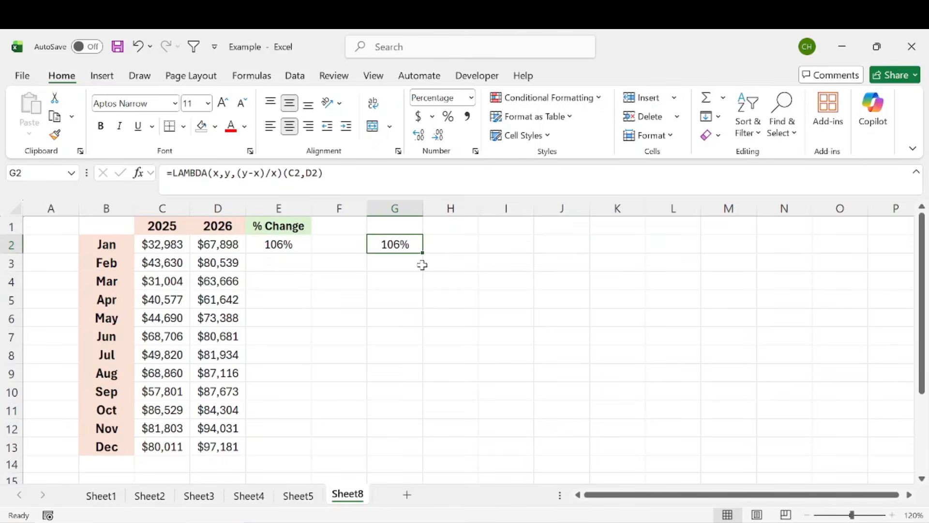
click(288, 251)
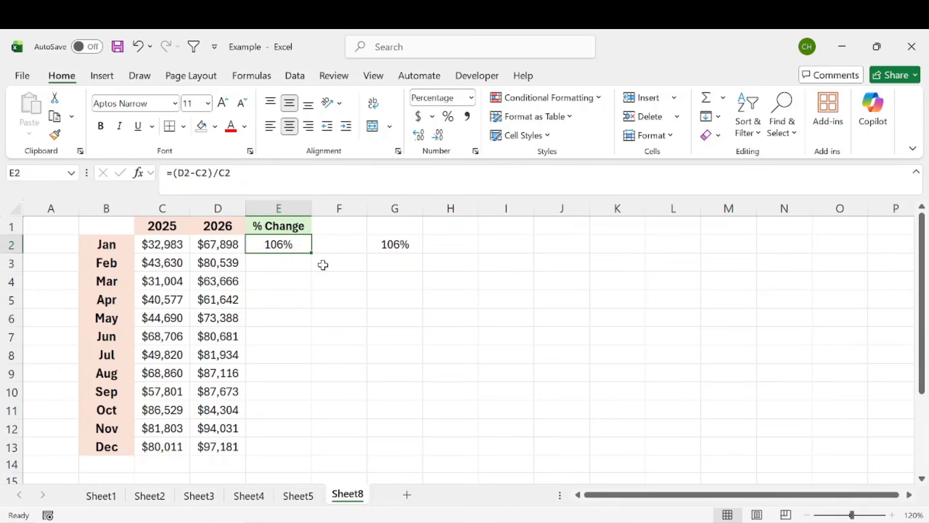
click(398, 248)
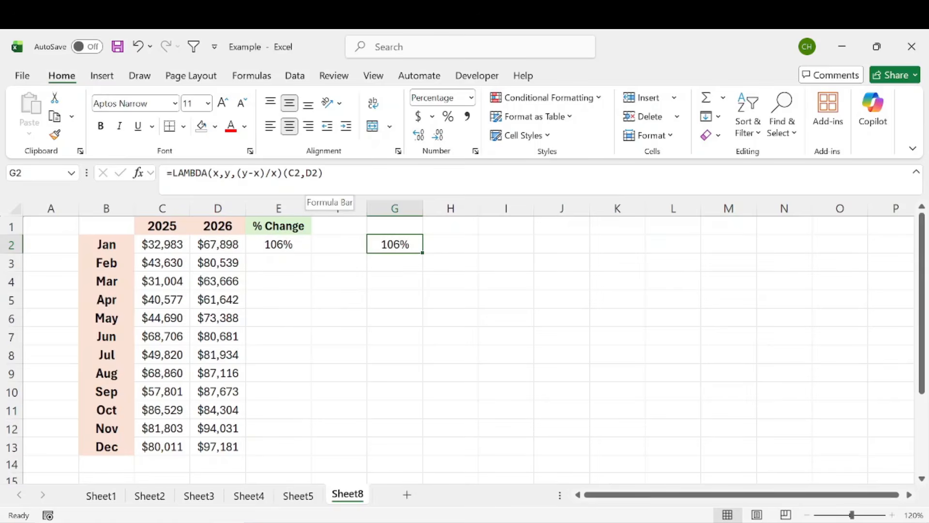
click(268, 266)
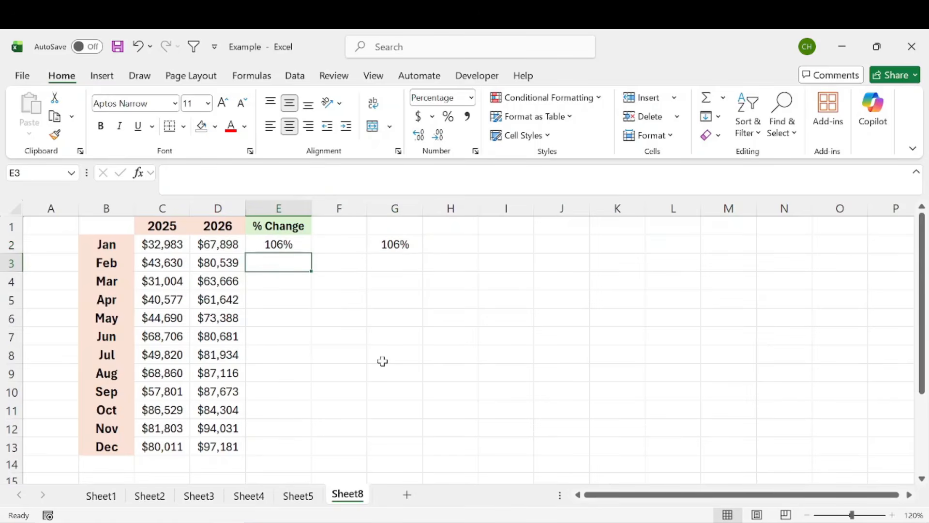
click(285, 246)
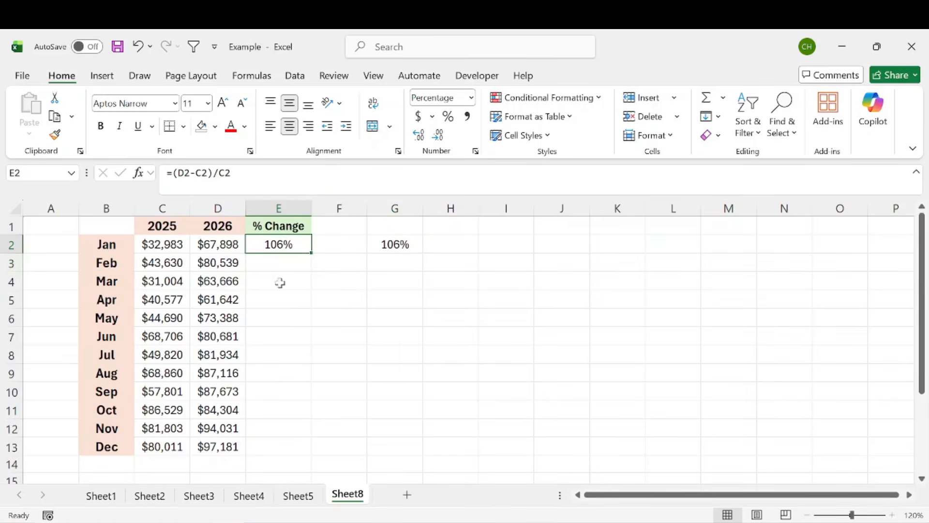
drag(231, 173, 173, 172)
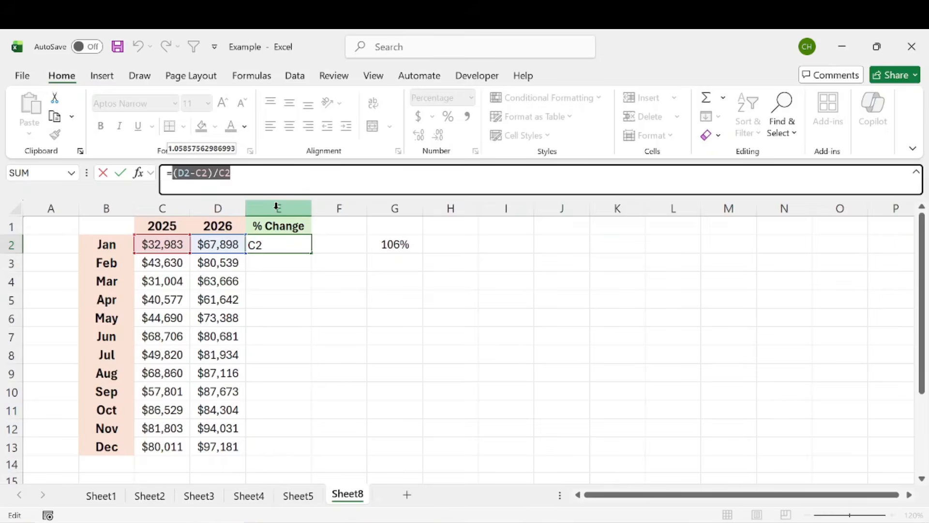
key(Return)
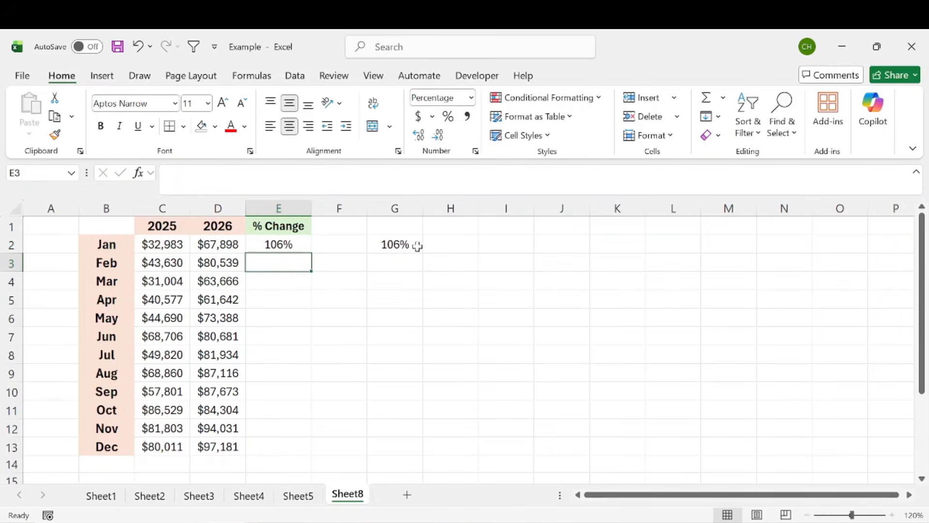
click(398, 245)
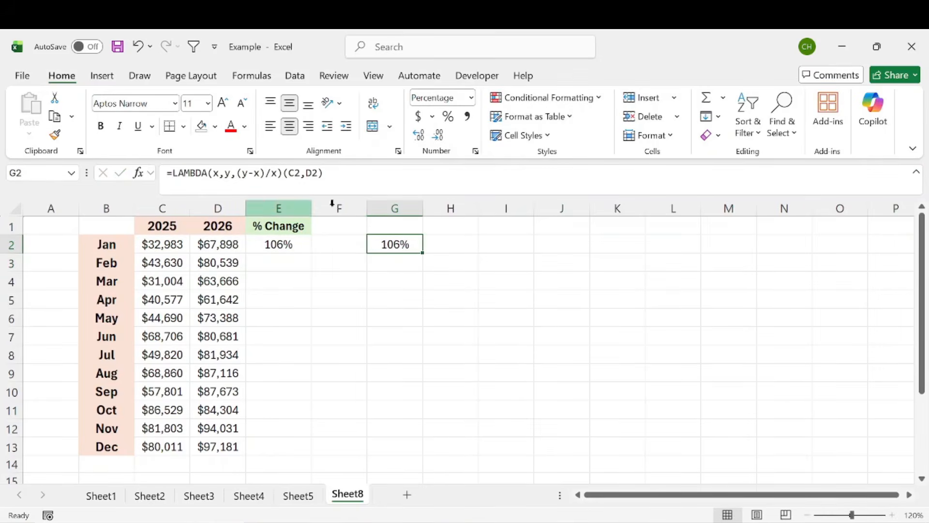
Step: Copy the LAMBDA(x,y,(y-x)/x) definition from G2's formula, without the arguments
click(306, 173)
drag(283, 173, 166, 174)
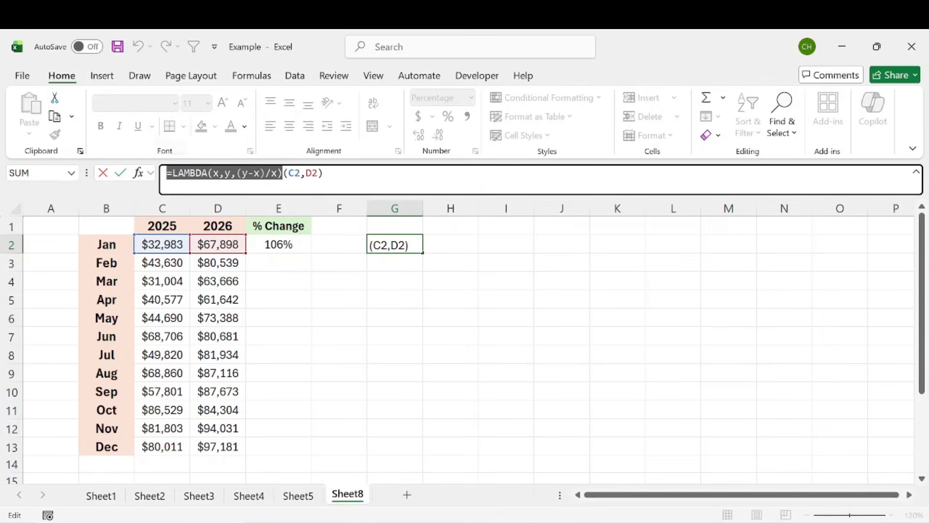
key(ctrl+c)
drag(284, 173, 324, 173)
key(Return)
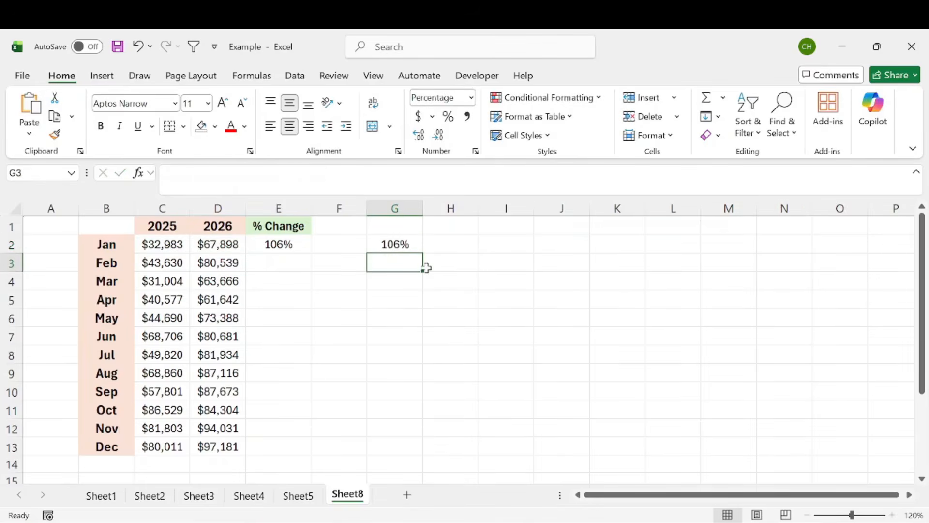
Step: Define a new name %change whose reference is the pasted LAMBDA(x,y,(y-x)/x) formula
click(262, 73)
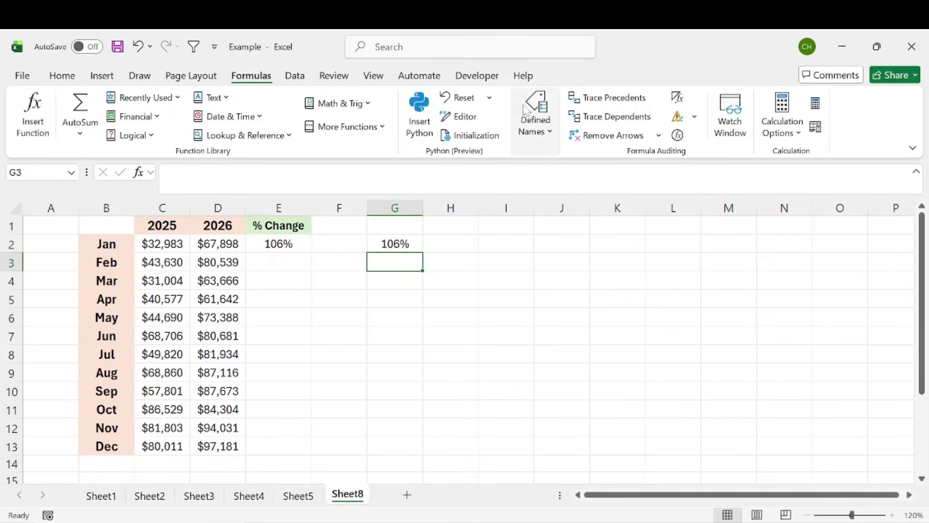
click(541, 122)
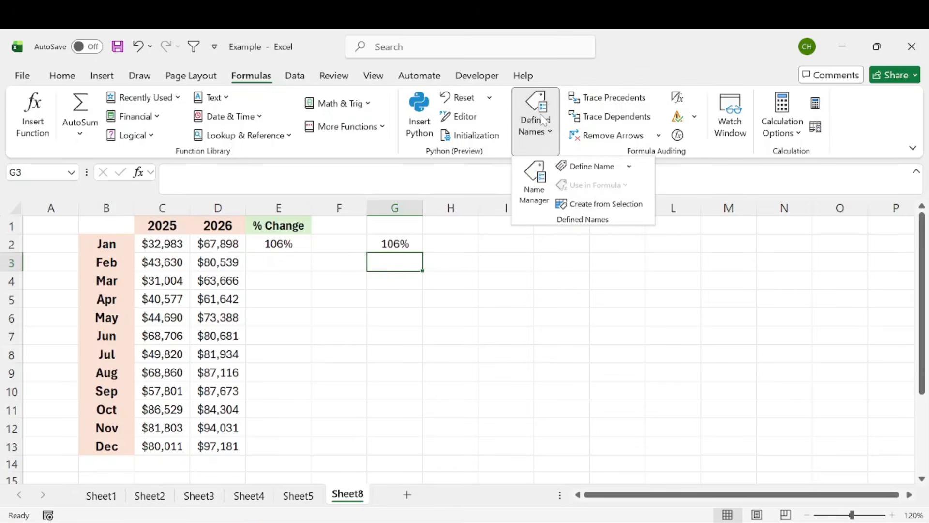
click(593, 167)
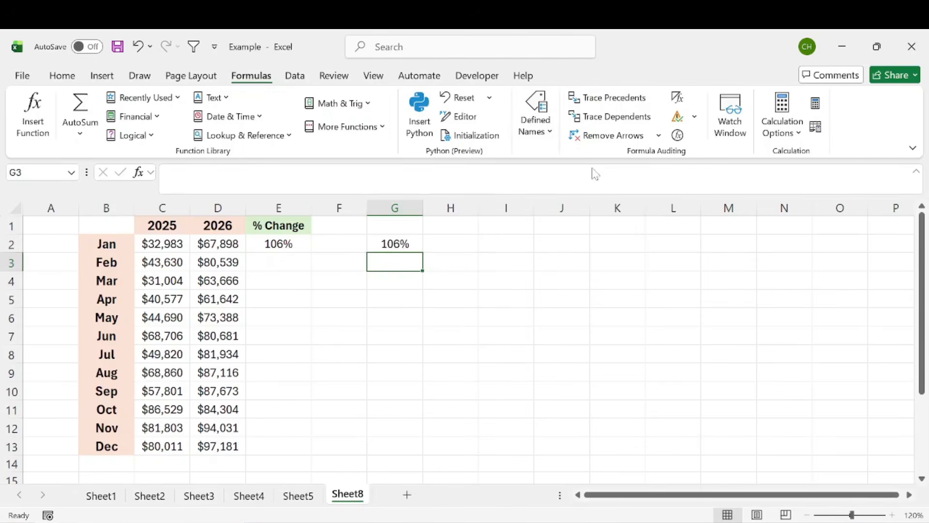
drag(289, 128, 379, 154)
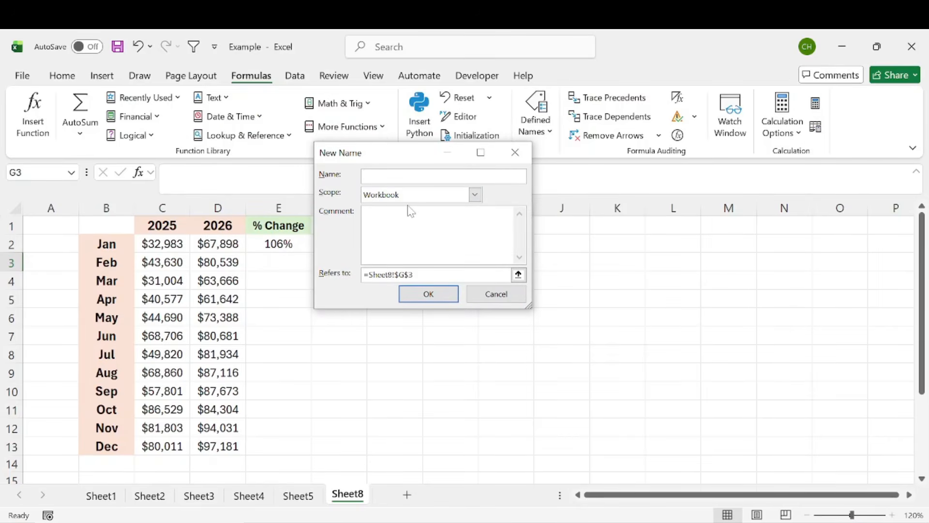
text(%change)
click(352, 274)
key(Delete)
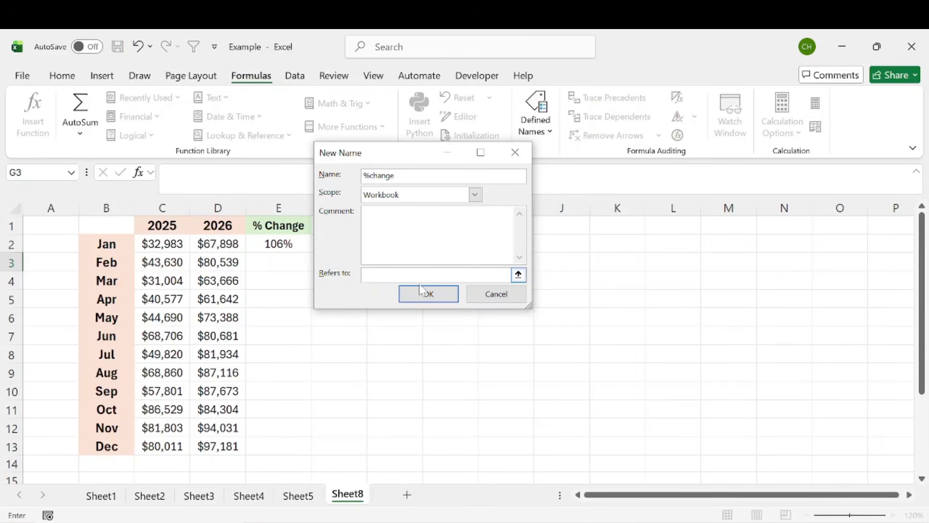
key(ctrl+v)
click(477, 227)
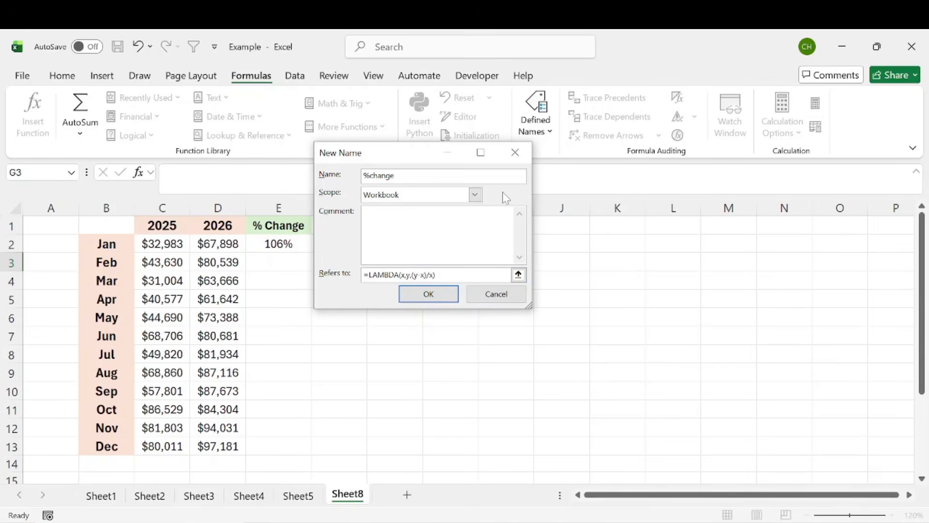
Step: Add the comment "(Final - Inital) / Inital" to the new defined name
click(476, 195)
click(416, 210)
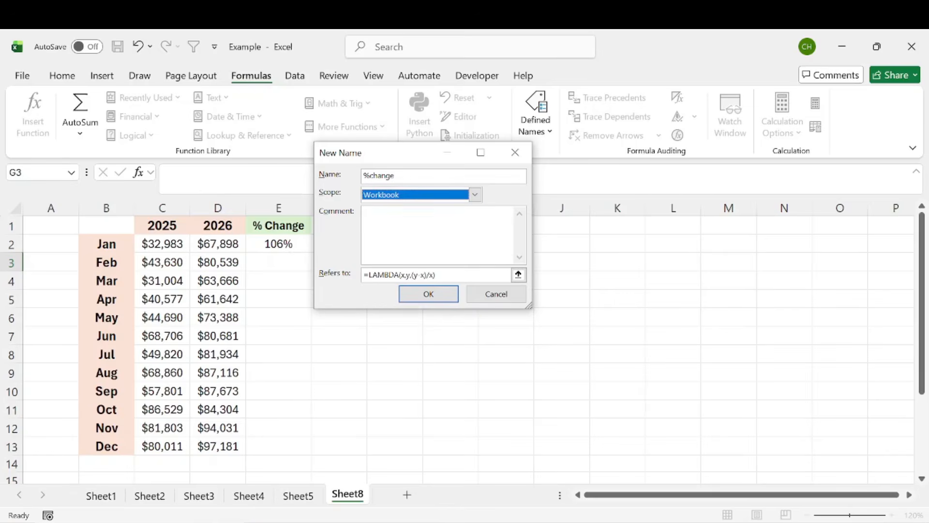
click(438, 234)
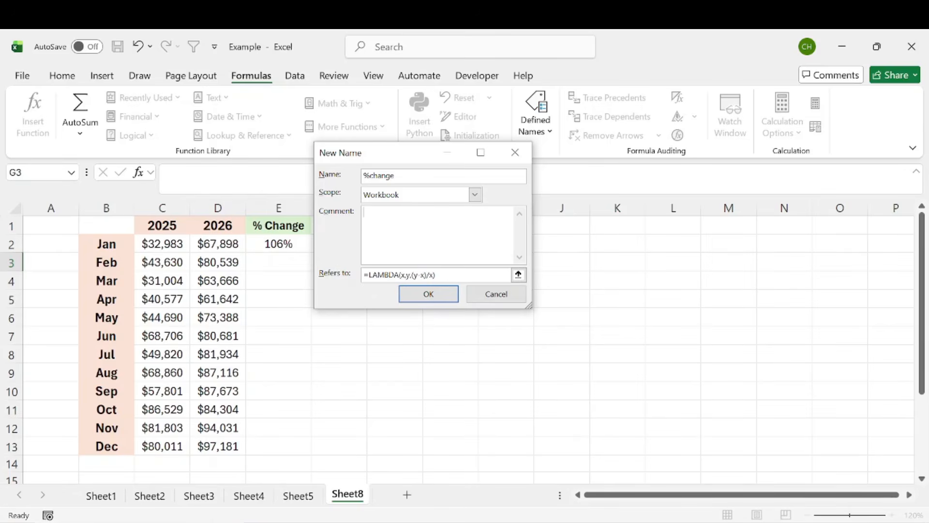
text((Final - Inital) / Initinal)
key(BackSpace)
key(BackSpace)
key(BackSpace)
key(BackSpace)
key(BackSpace)
key(BackSpace)
text(ital)
Step: Rename the defined name to percentchange and save it
click(370, 176)
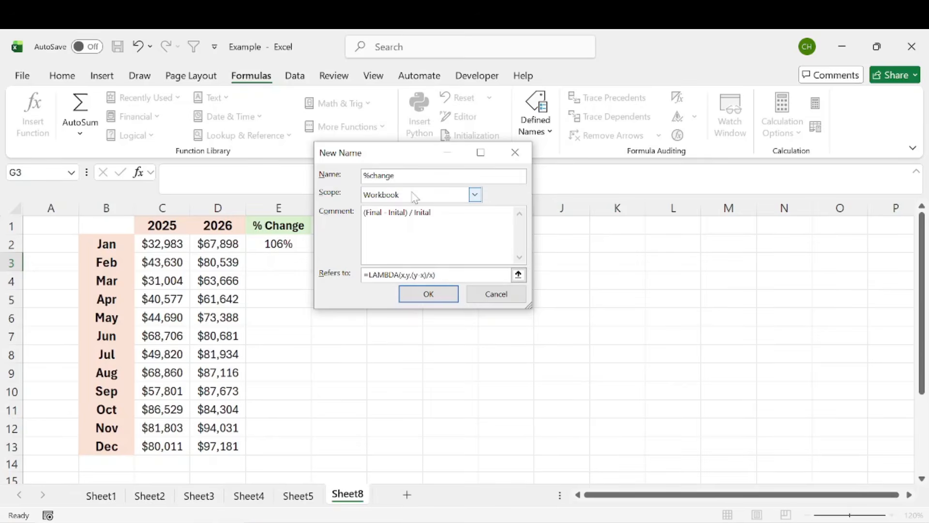
key(BackSpace)
text(percent)
click(429, 294)
Step: Clear the January % Change cell E2
key(Up)
click(297, 267)
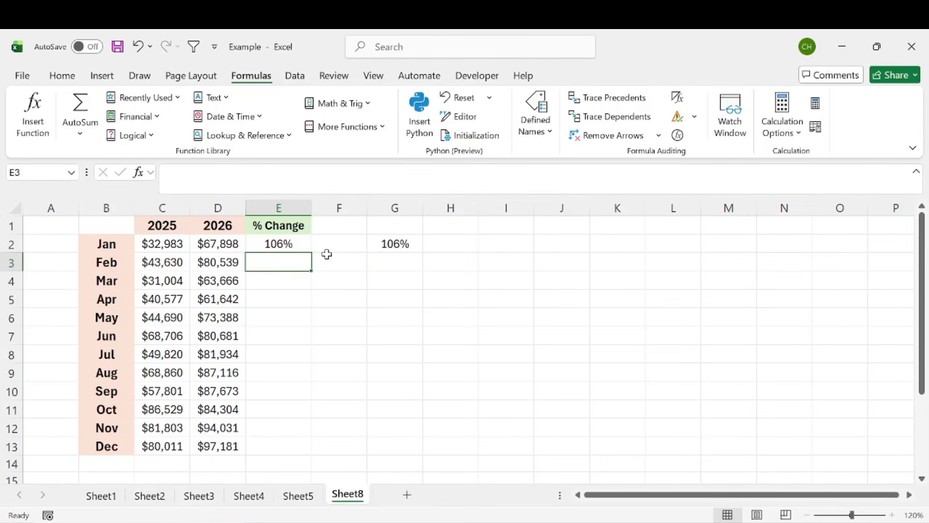
click(306, 248)
key(Delete)
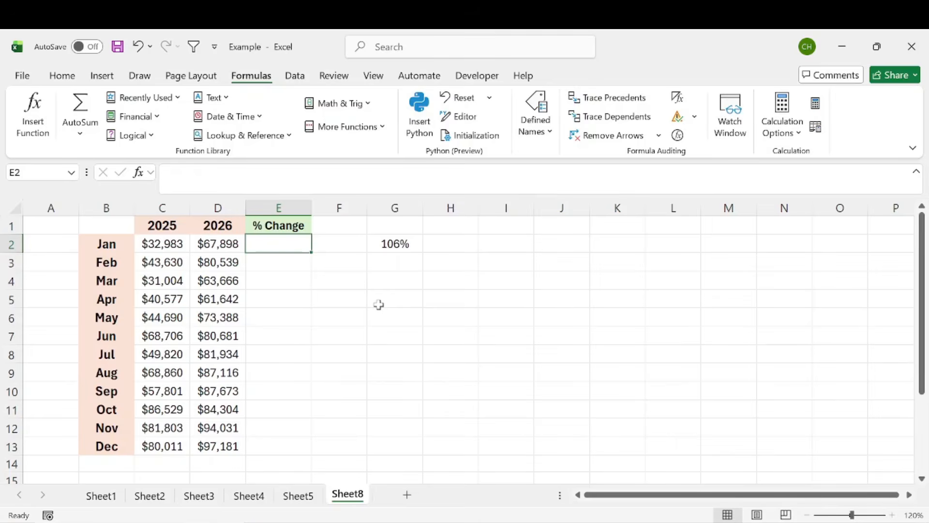
Step: Enter =percentchange(C2,D2) in E2 using the new named LAMBDA function
text(=per)
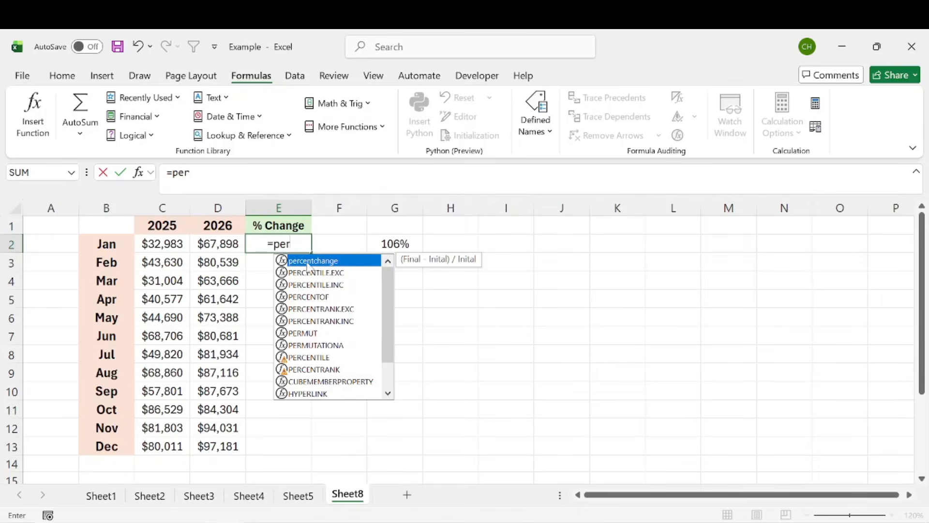
double_click(336, 262)
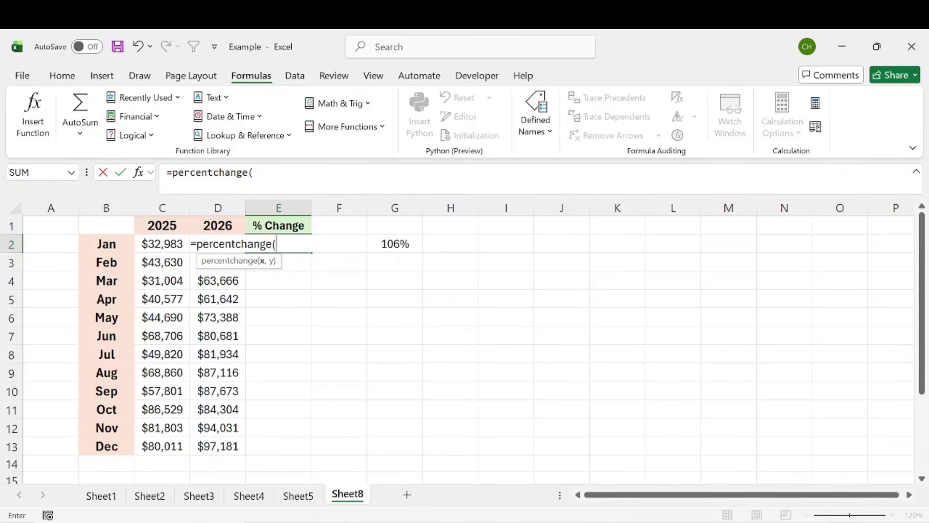
click(161, 244)
text(,)
click(193, 265)
key(Up)
text())
key(Return)
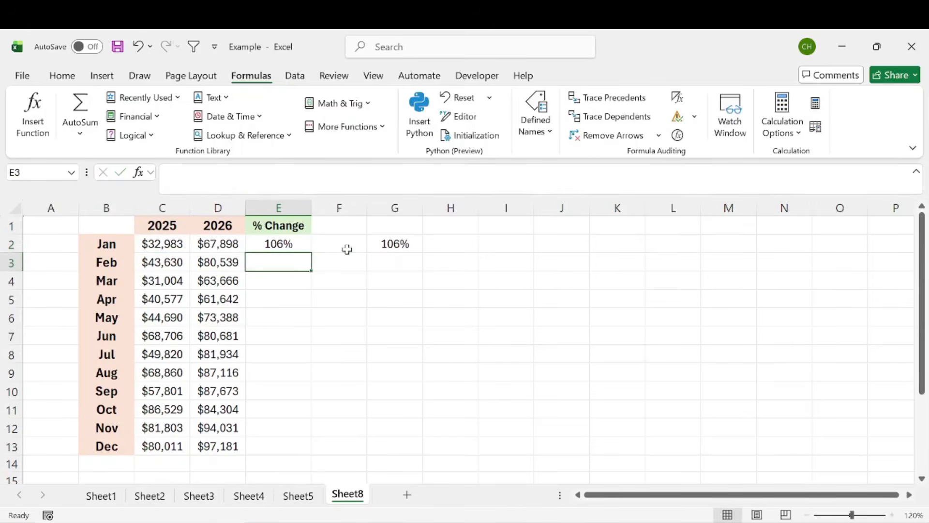
Step: Fill the percentchange formula from E2 down through December
click(302, 237)
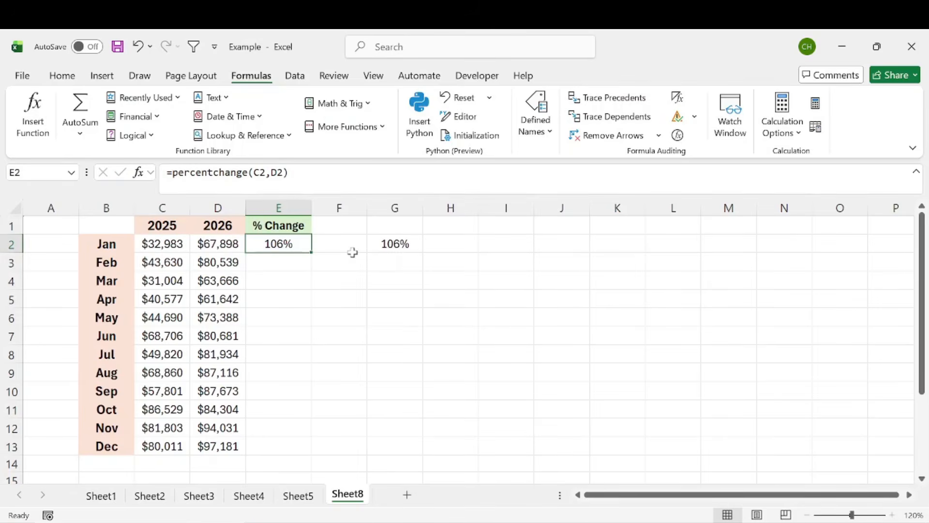
key(F2)
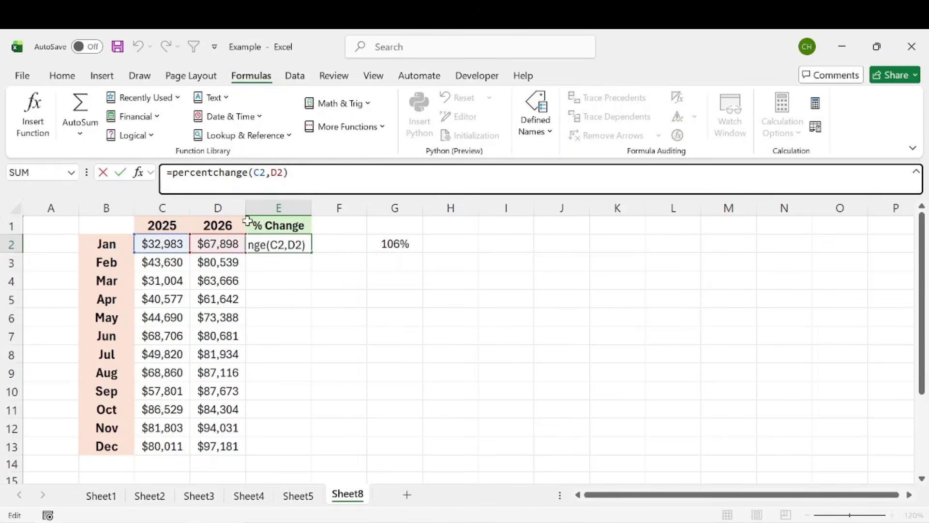
key(Escape)
drag(315, 253, 307, 452)
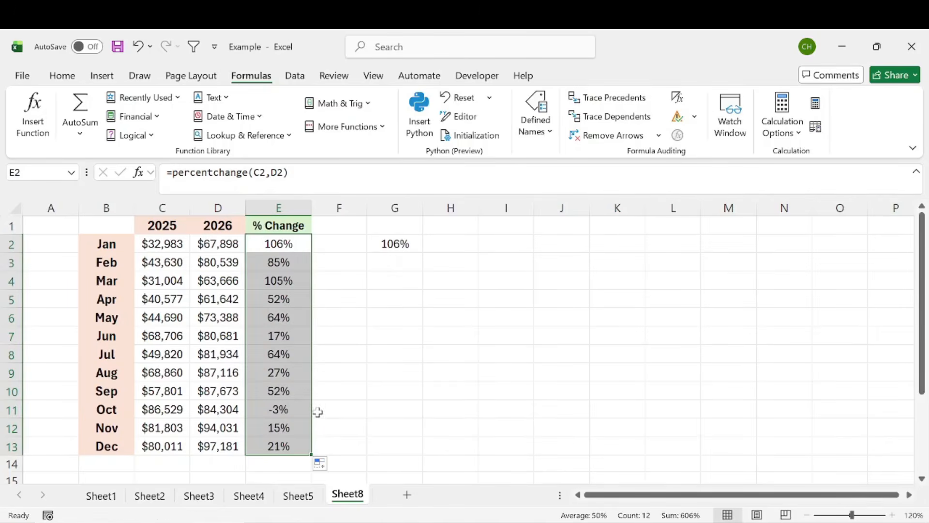
Step: Start entering the percentchange function in G4
click(394, 281)
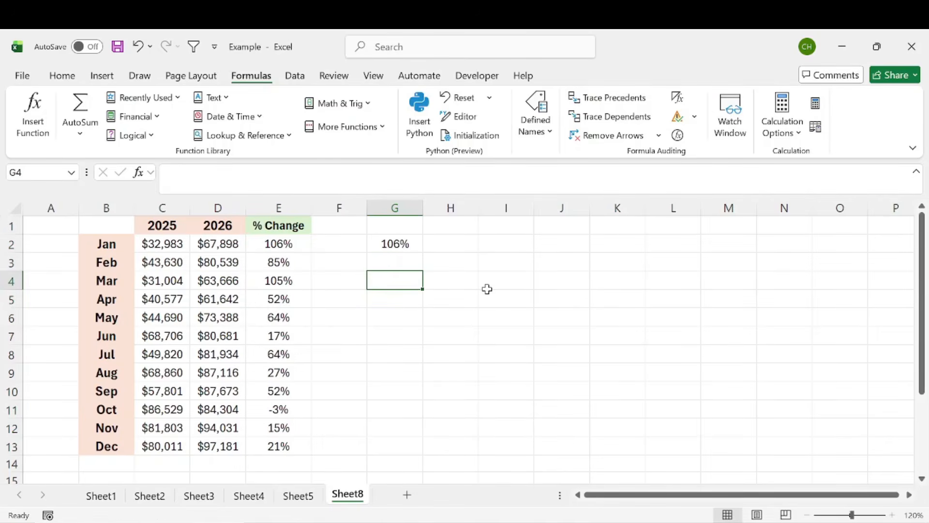
text(=)
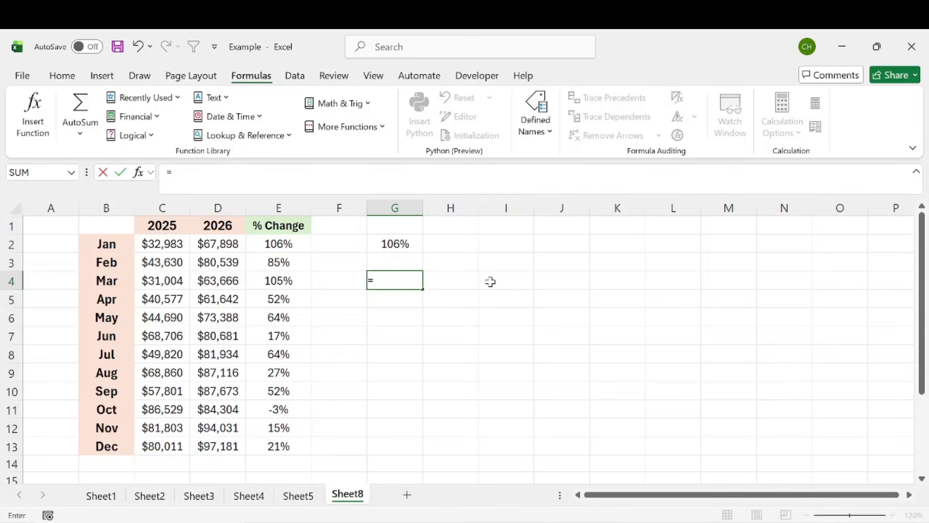
text(perce)
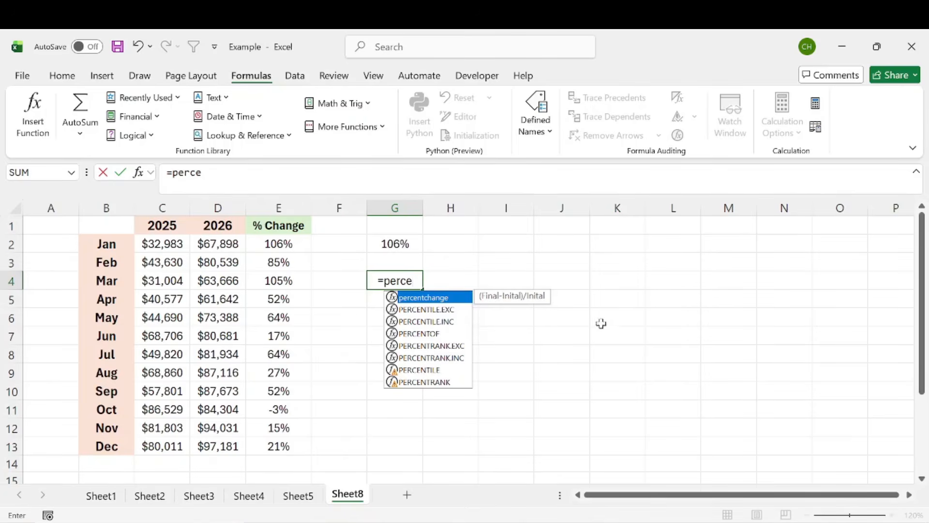
key(Tab)
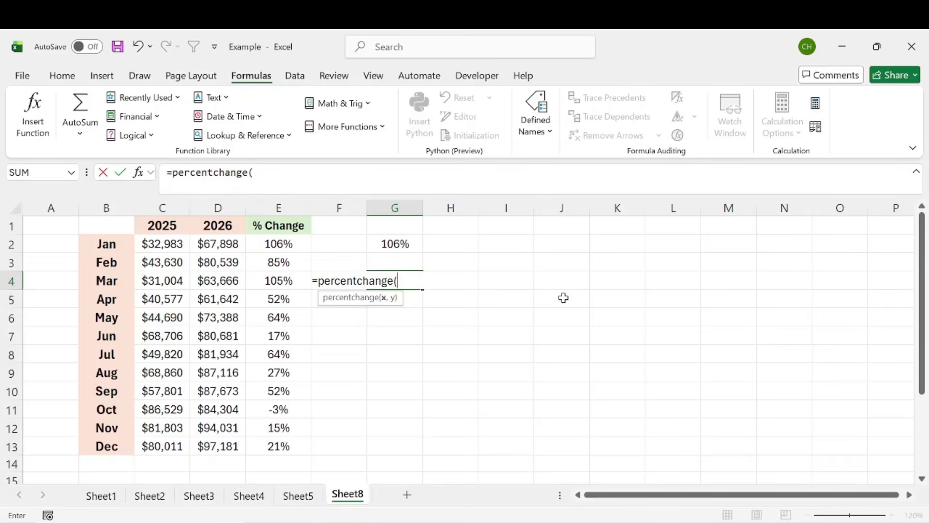